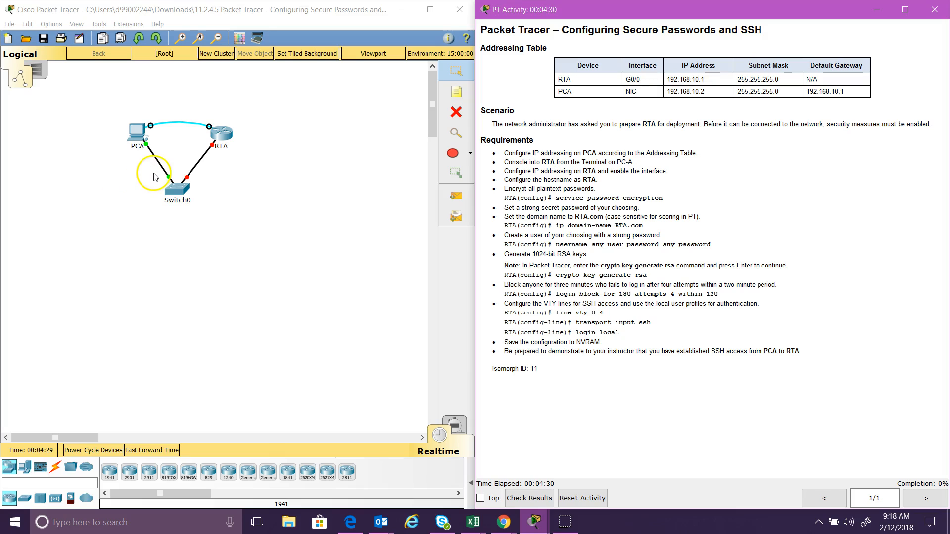
- Give PCA the static IP address 192.168.10.2 with subnet mask 255.255.255.0
click(137, 138)
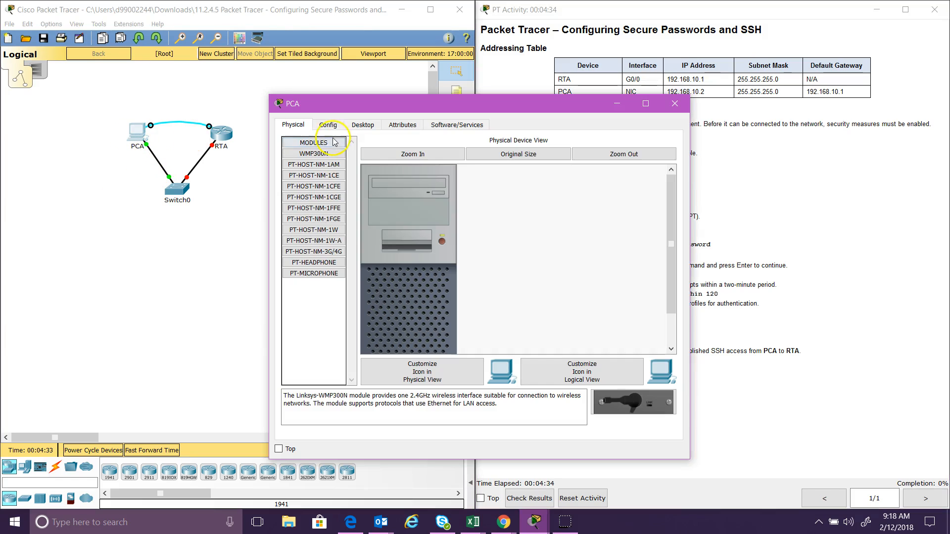
click(354, 125)
click(309, 163)
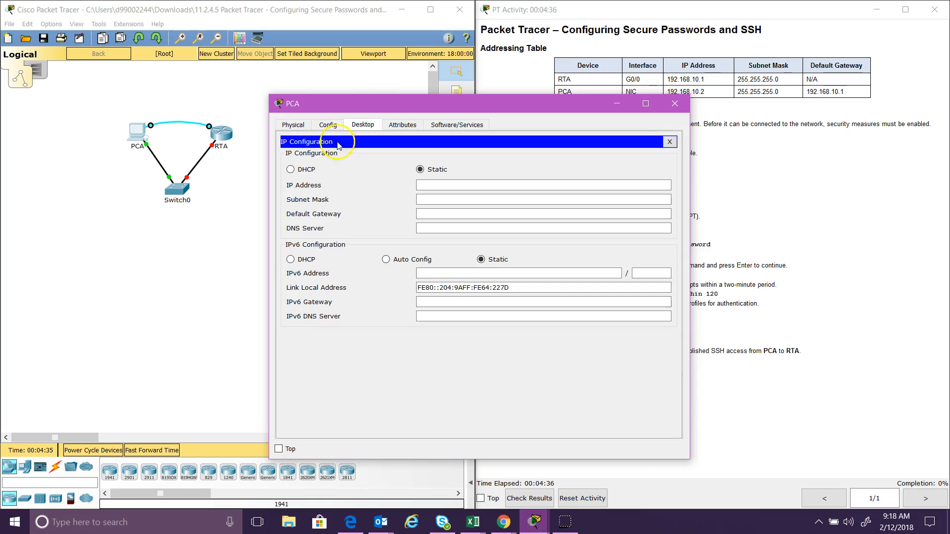
drag(366, 108, 137, 101)
click(198, 174)
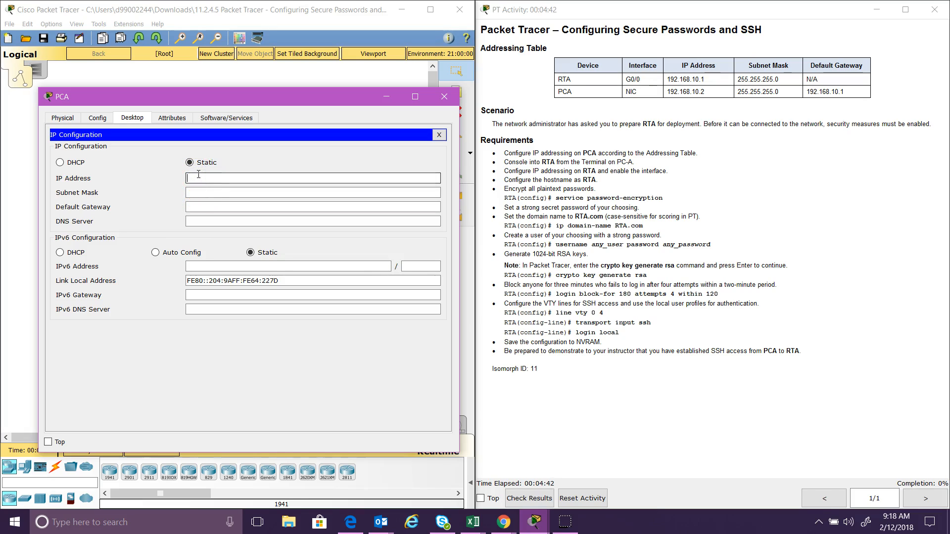
text(192.168.10.2)
click(220, 193)
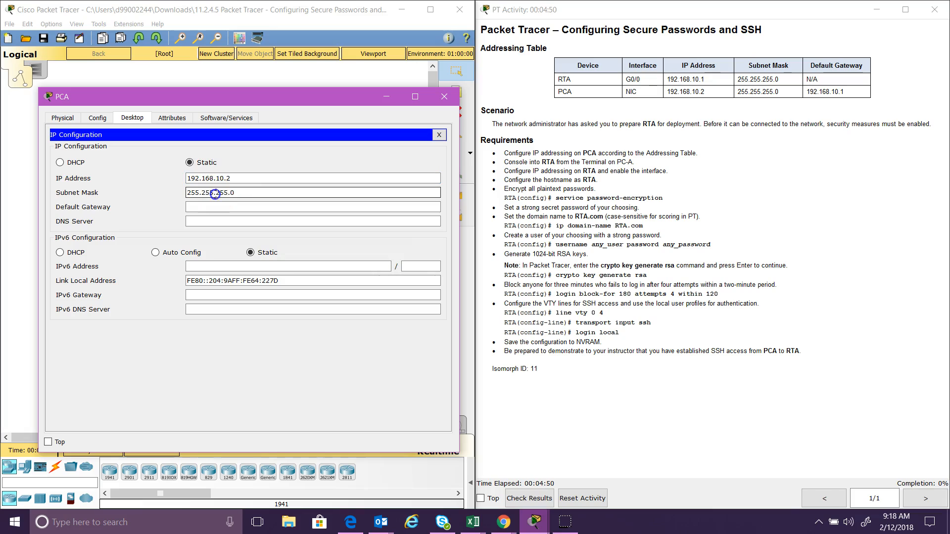
- Set PCA's default gateway to 192.168.10.1 and close its configuration window
click(235, 209)
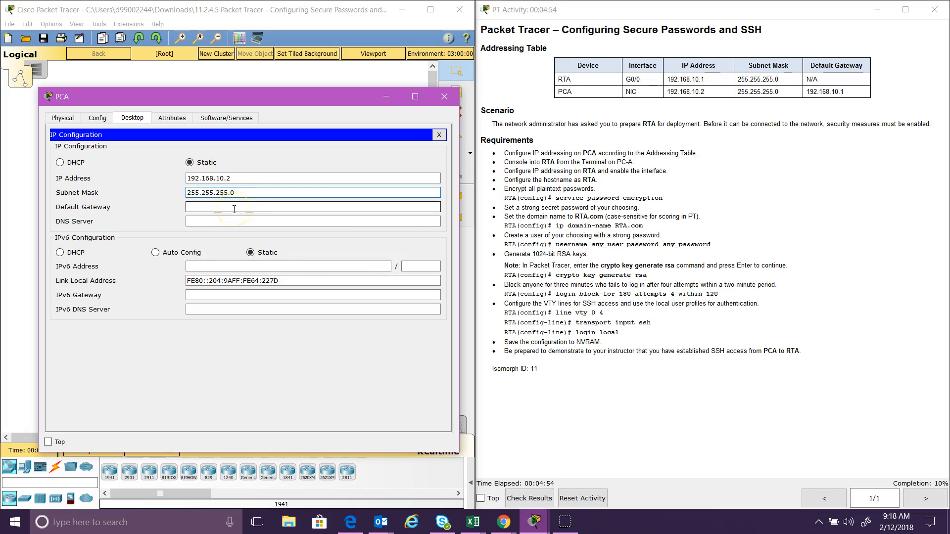
text(192.168)
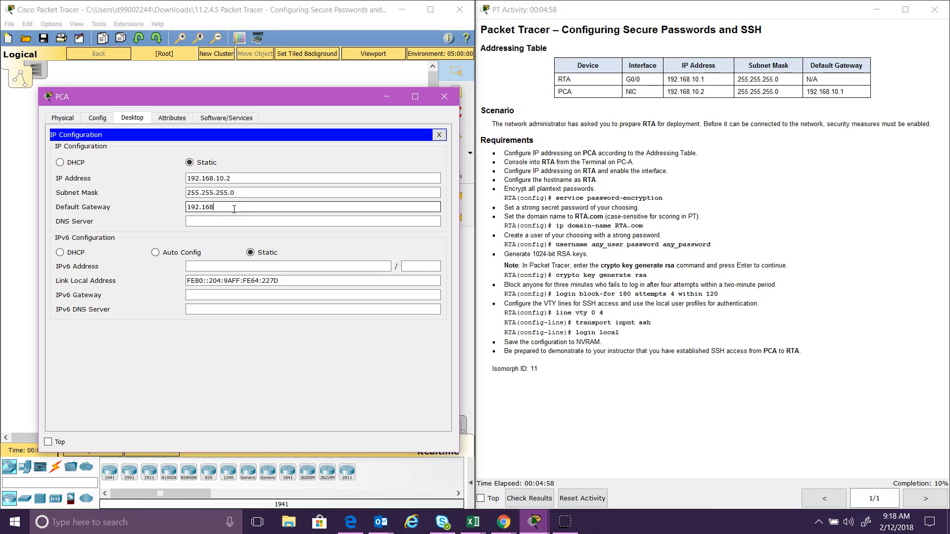
text(.10.1)
click(234, 208)
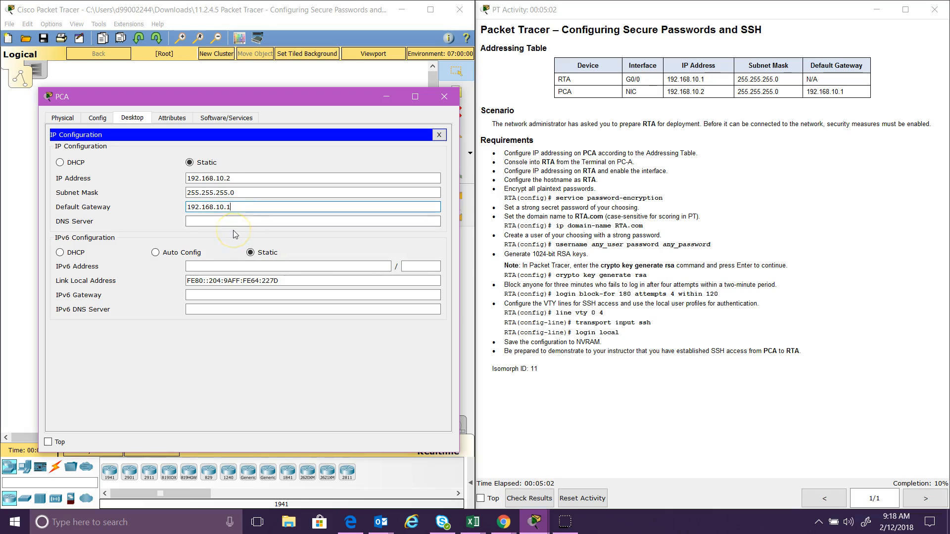
click(454, 115)
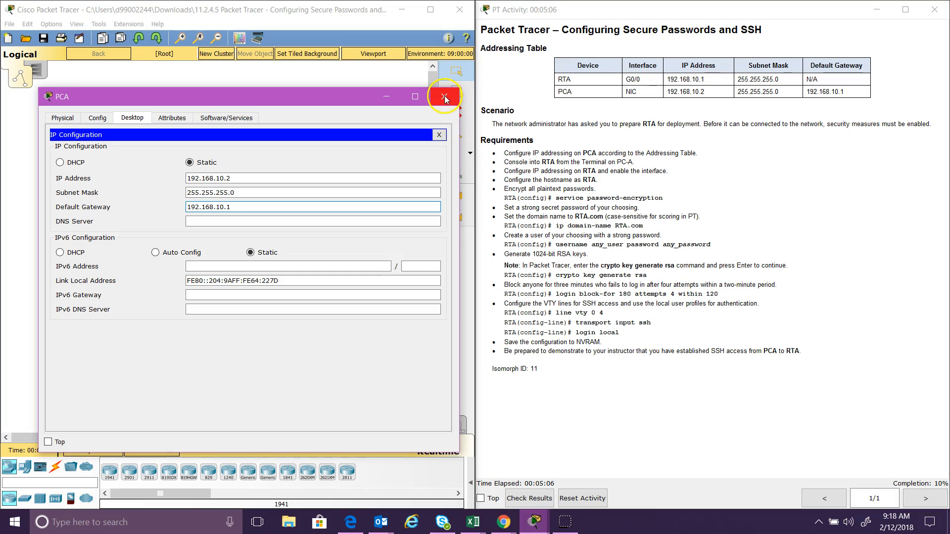
click(445, 98)
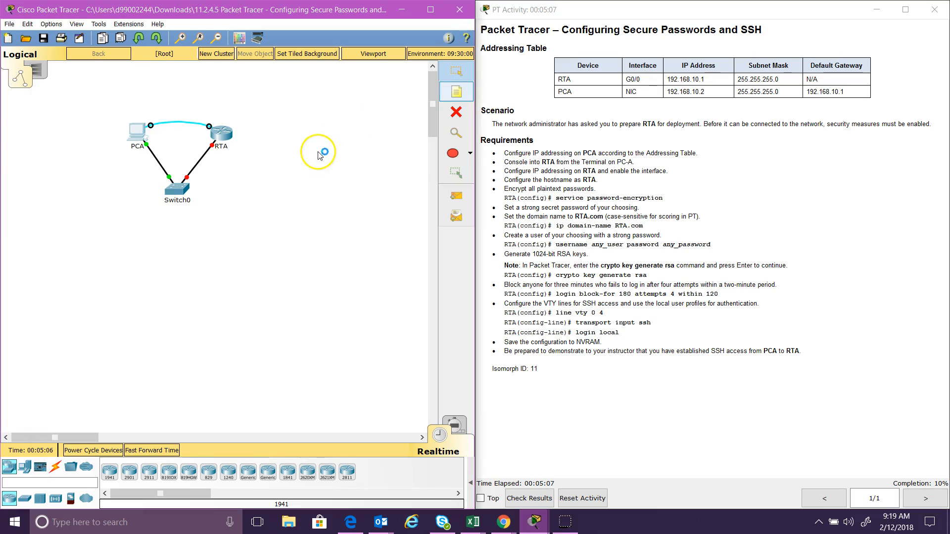
- Start a console session to the router from PCA's Terminal using the default port configuration
click(223, 132)
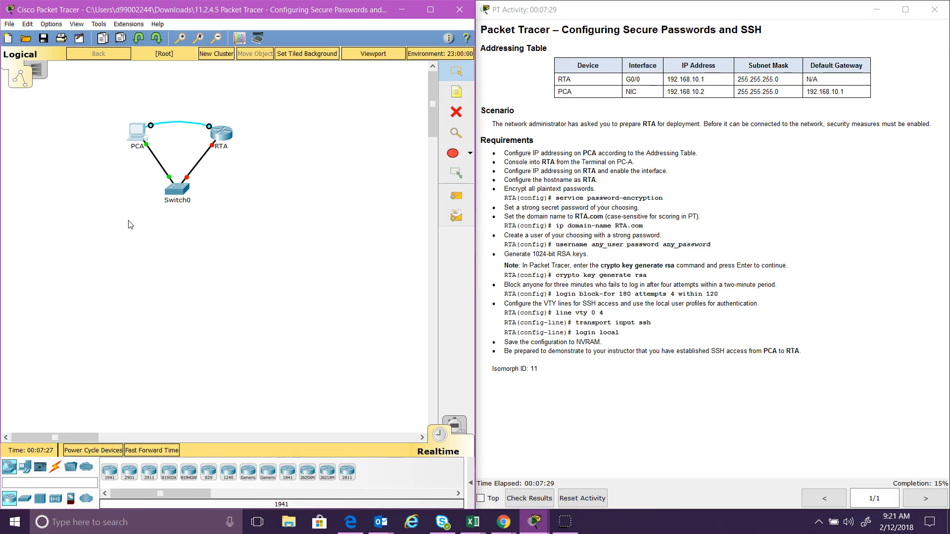
click(136, 140)
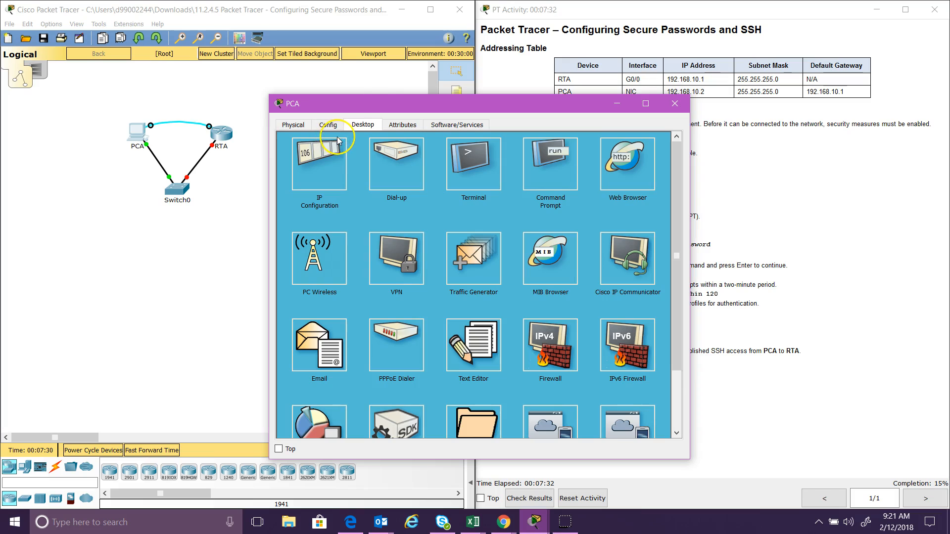
drag(381, 104, 165, 87)
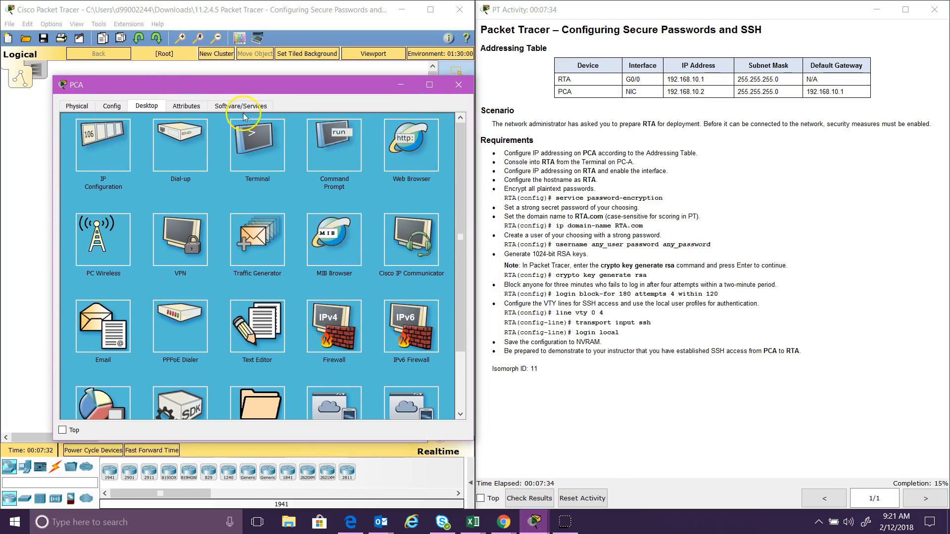
click(263, 166)
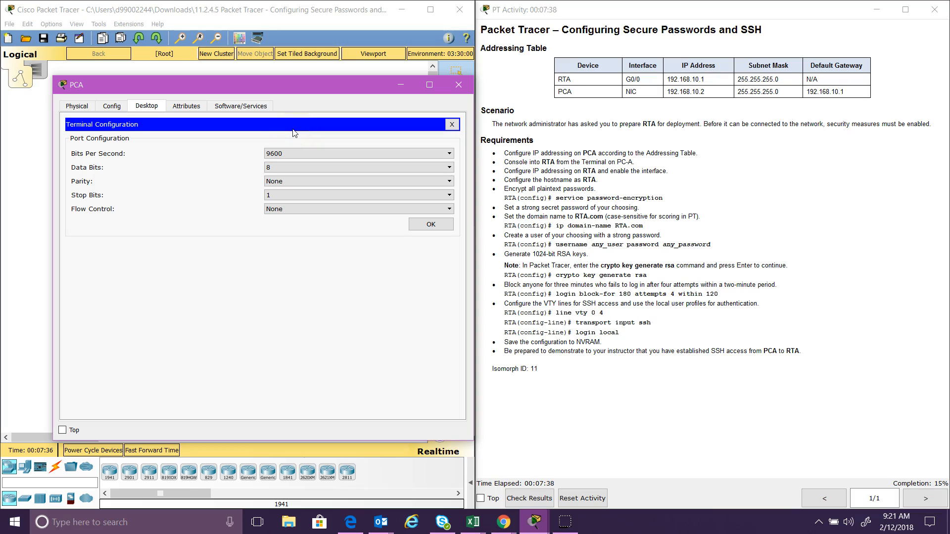
click(430, 225)
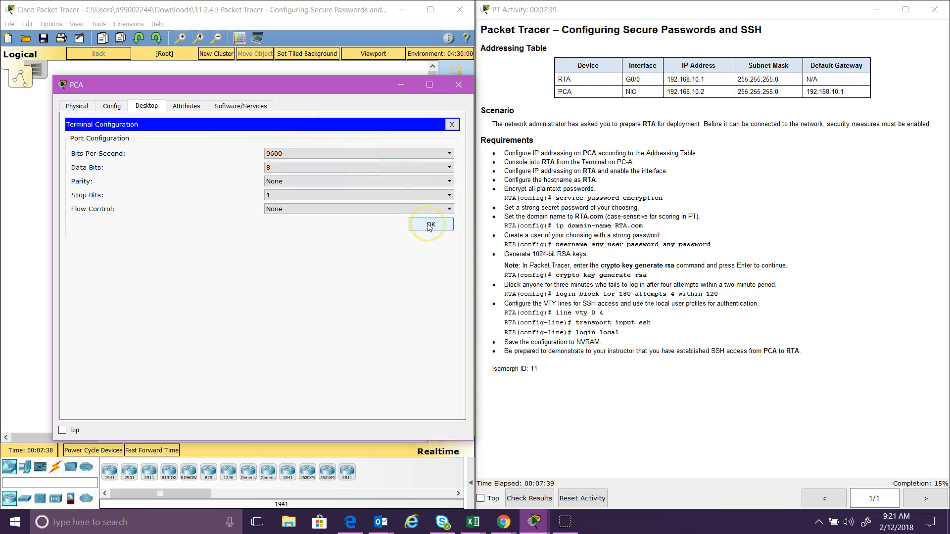
click(430, 225)
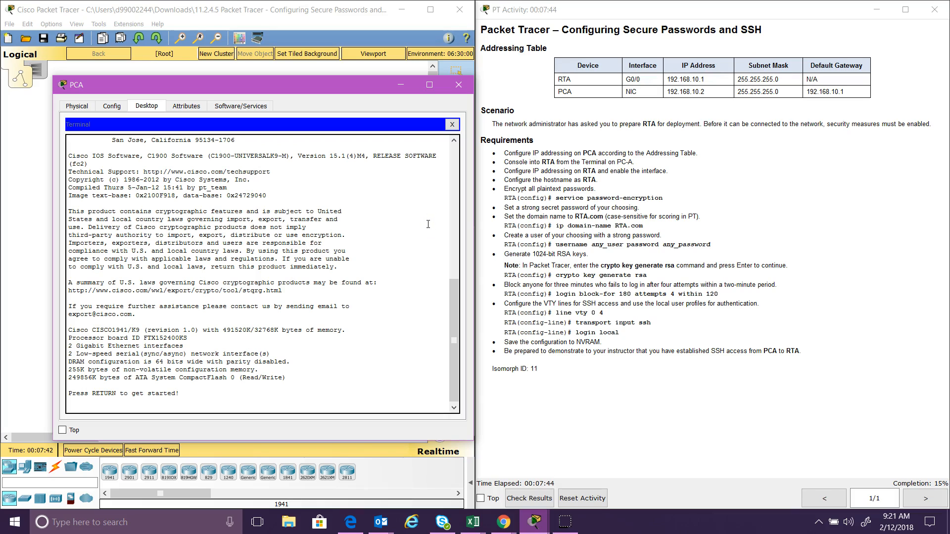
key(Return)
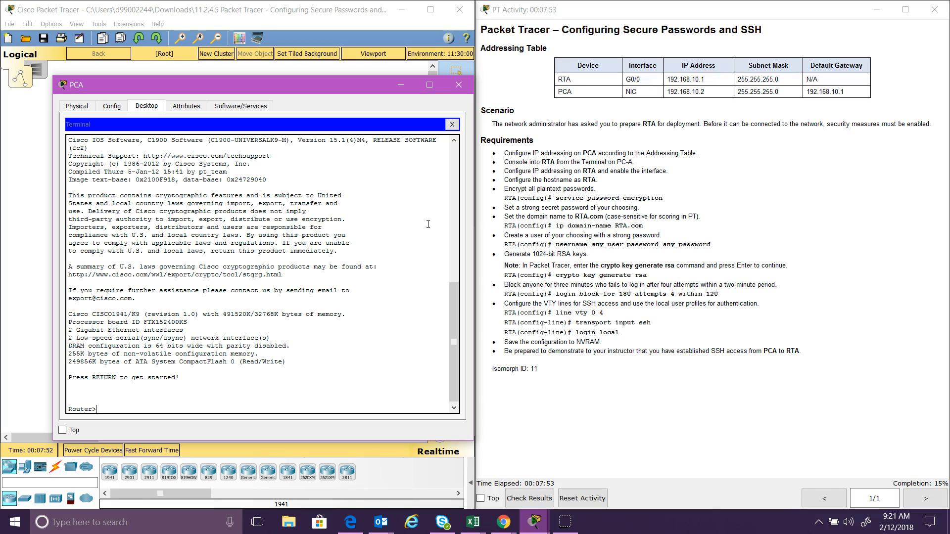
- Enter privileged mode and global configuration mode on the router
text(enable)
key(Return)
text(conf t)
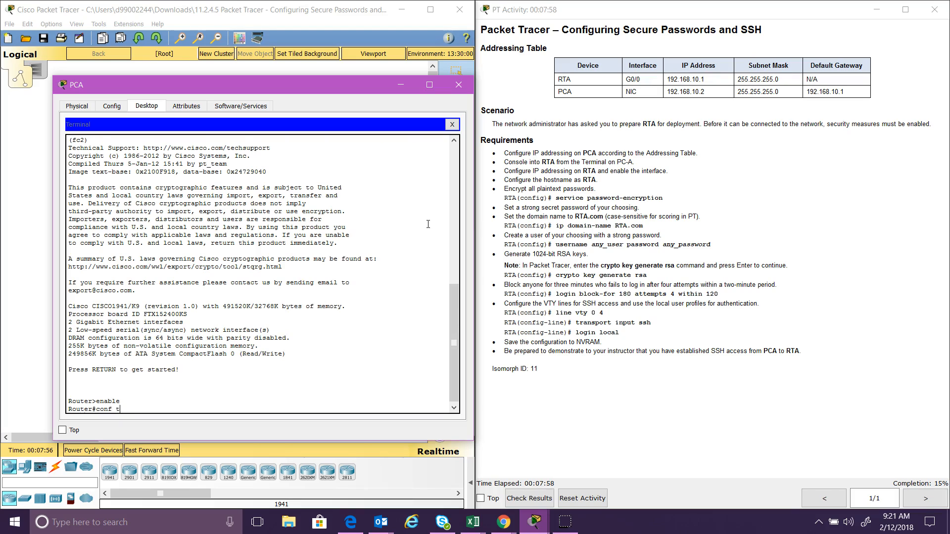
key(Return)
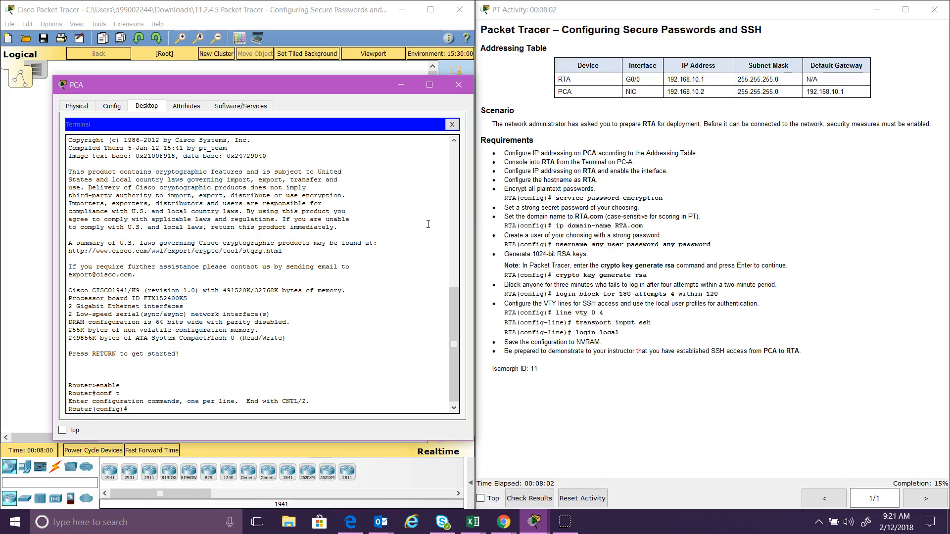
- Assign 192.168.10.1 255.255.255.0 to interface g0/0 and return to global configuration mode
text(int g0/0)
key(Return)
text(ip address)
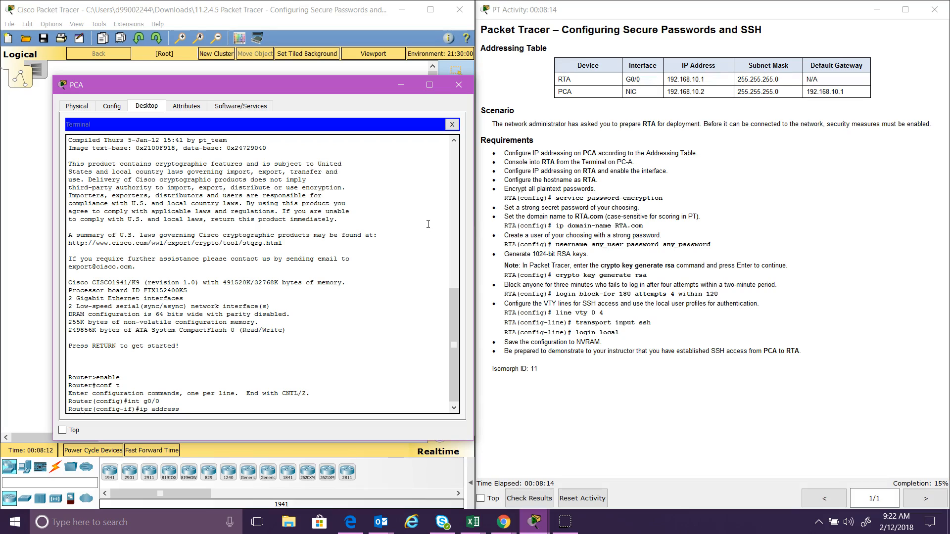
text( 192.168.10.1 255.255.255.0)
key(Return)
text(exit)
key(Return)
- Set the router's hostname to RTA and encrypt all plaintext passwords with service password-encryption
text(hso)
key(BackSpace)
key(BackSpace)
text(ostname)
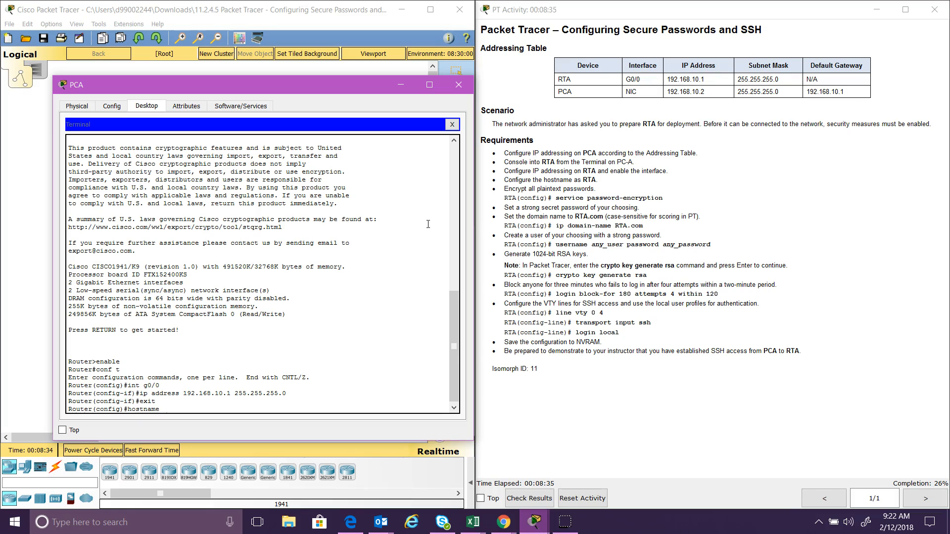
text( RTA)
key(Return)
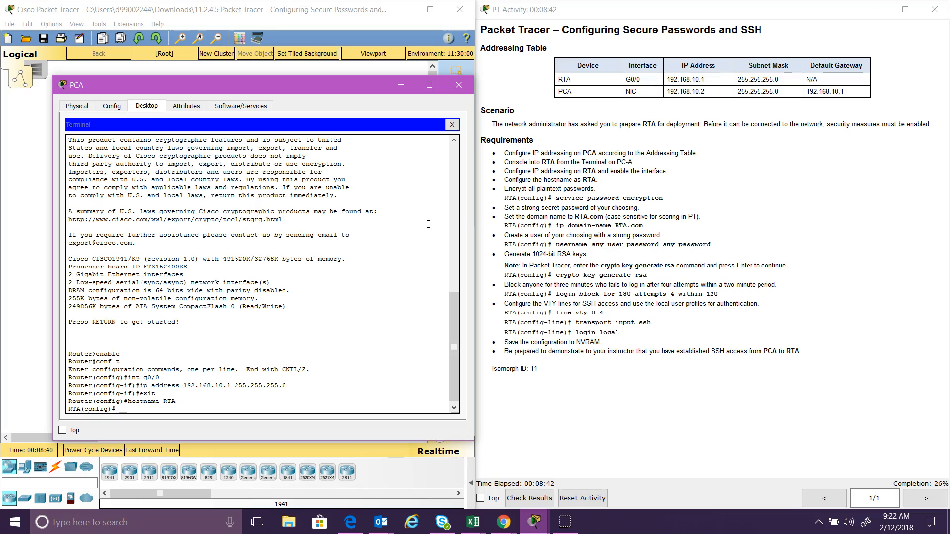
text(service password-encryption)
key(Return)
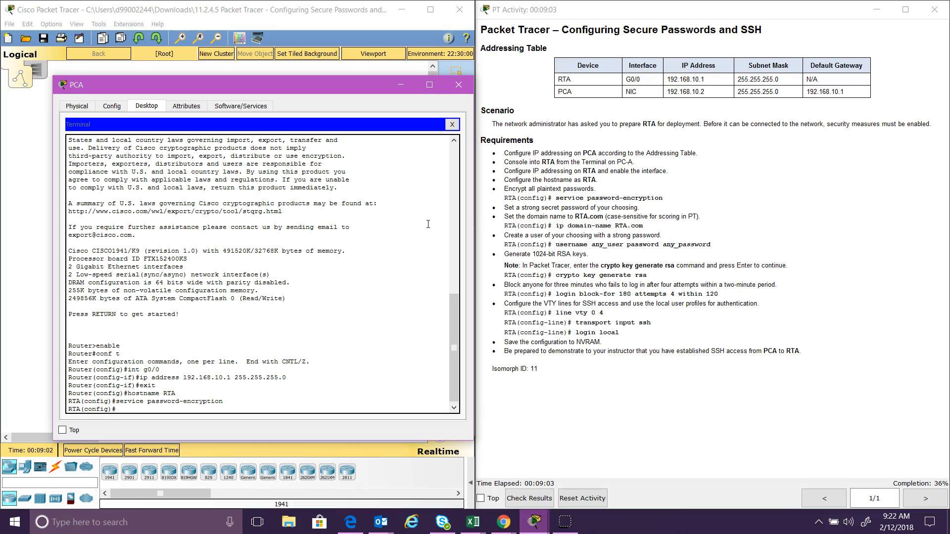
- Set the enable secret password and set the IP domain name to RTA.com
text(enable secret it$@secret)
key(Return)
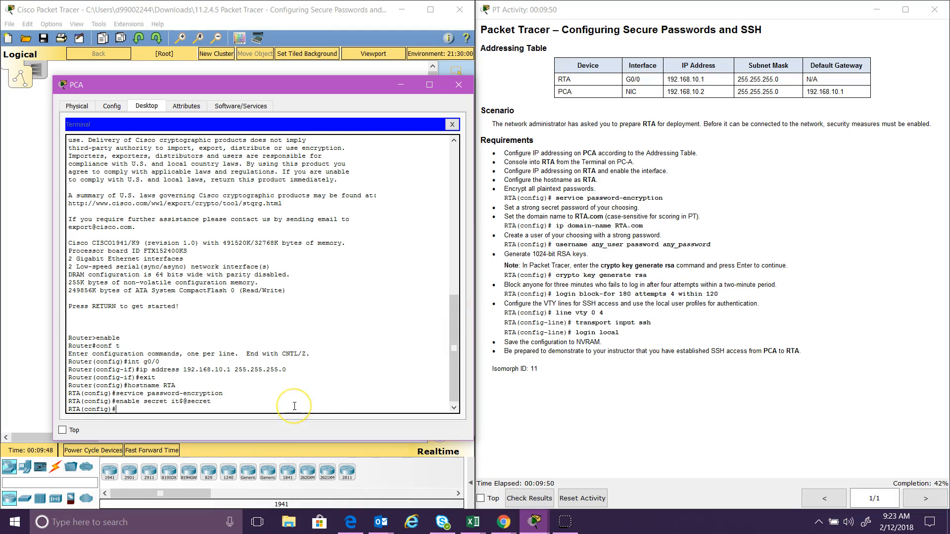
text(domain-name RTA.com)
key(Return)
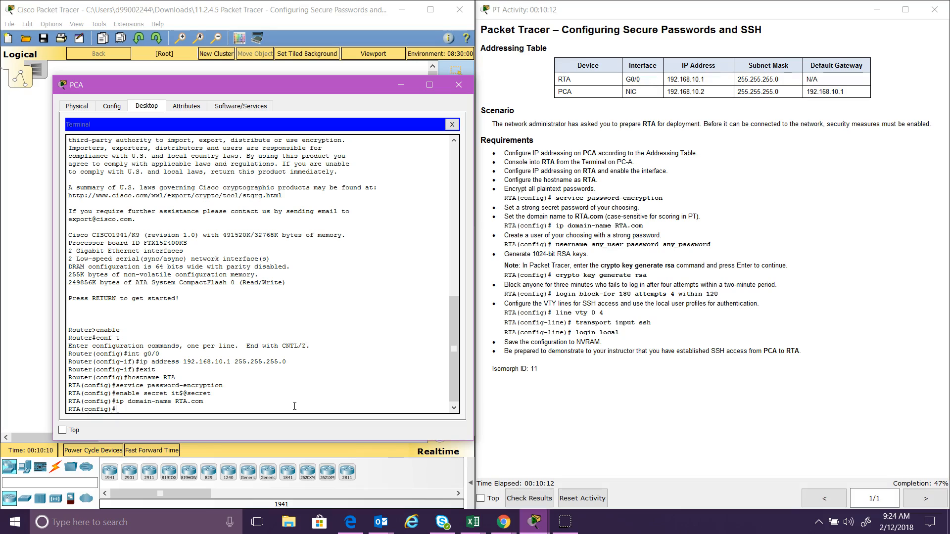
- Create a local user account on RTA with a username and password
text(username)
text( chrity)
text(y)
text( password)
text( cisco)
key(Return)
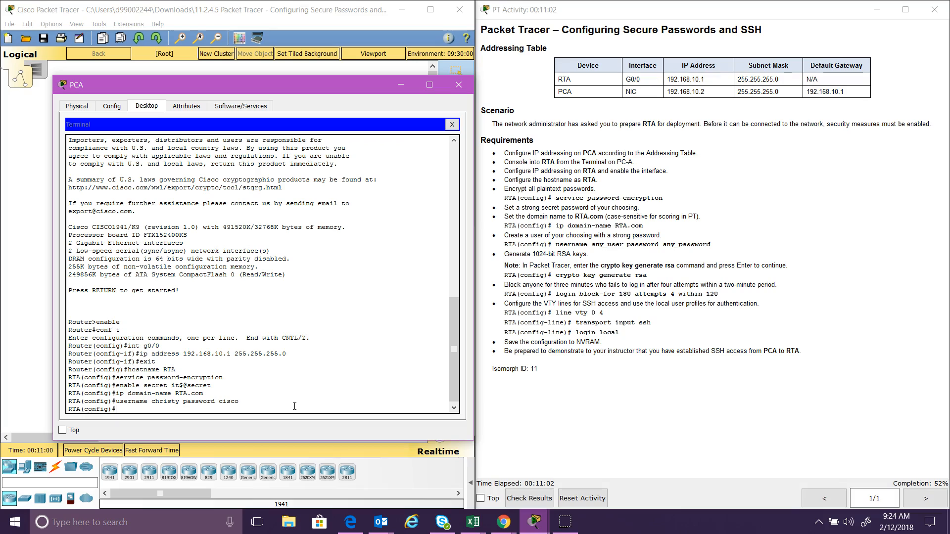
- Generate RSA crypto keys with a 1024-bit modulus
text(ypto key generate rsa)
key(Return)
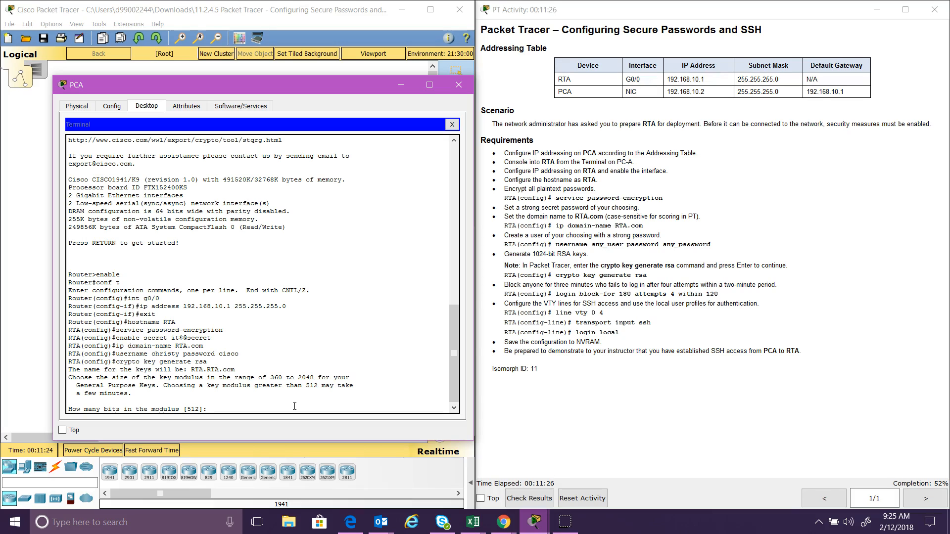
text(1024)
key(Return)
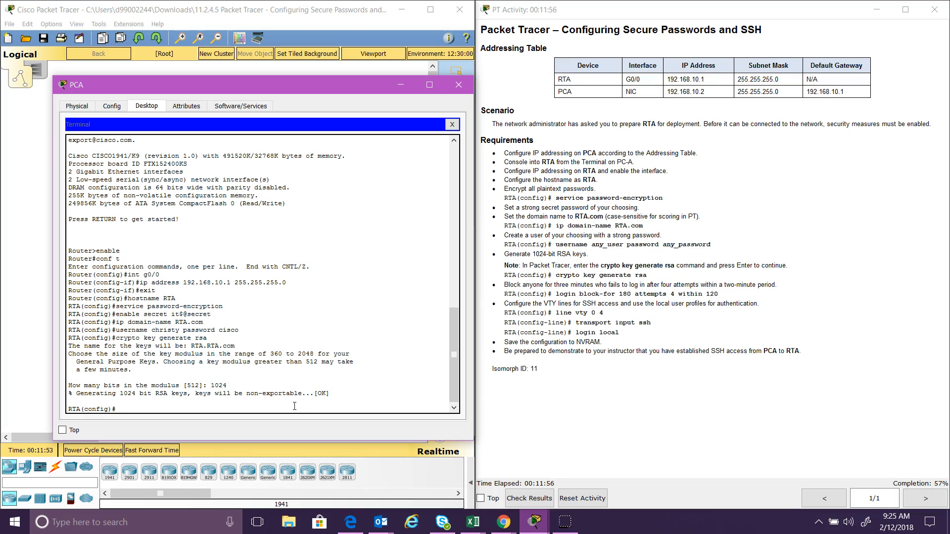
- Block logins for 180 seconds after 4 failed attempts within 120 seconds
text(login block-for 180)
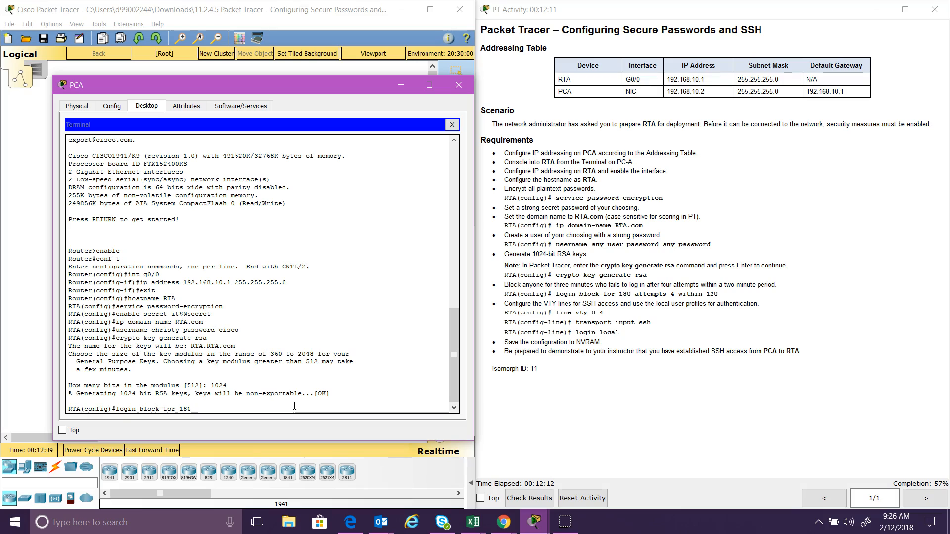
text( att)
text(empts)
text( 4)
text( whi)
text(ithin 120)
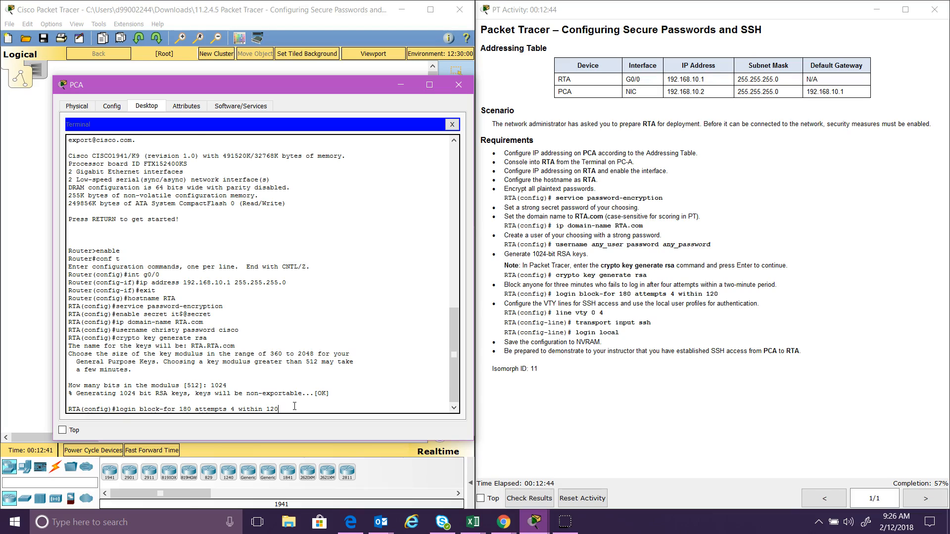
key(Return)
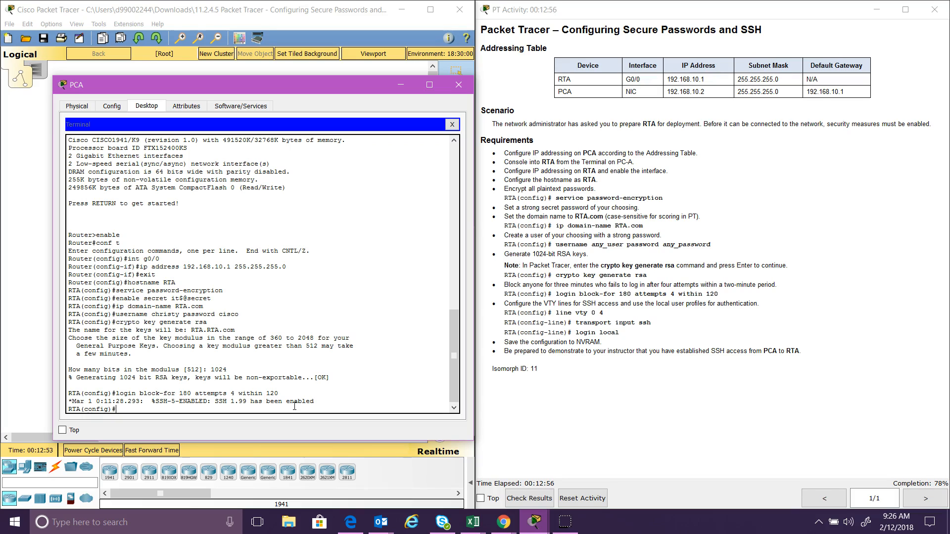
- Restrict VTY lines 0 4 to SSH input and require local user authentication
text(line vty 0 4)
key(Return)
click(298, 403)
text(transinp)
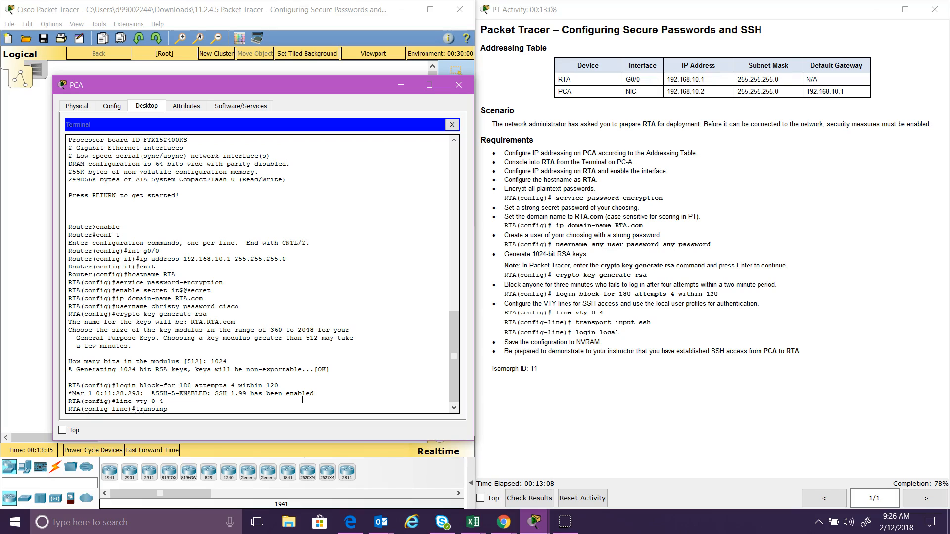
key(BackSpace)
key(BackSpace)
key(BackSpace)
text(pr)
key(BackSpace)
text(t input ssh)
key(Return)
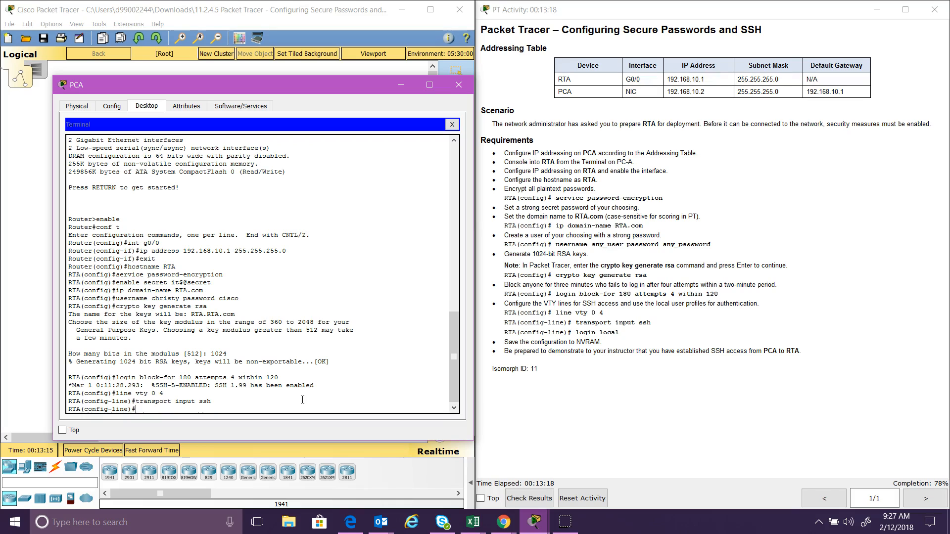
text(login local)
key(Return)
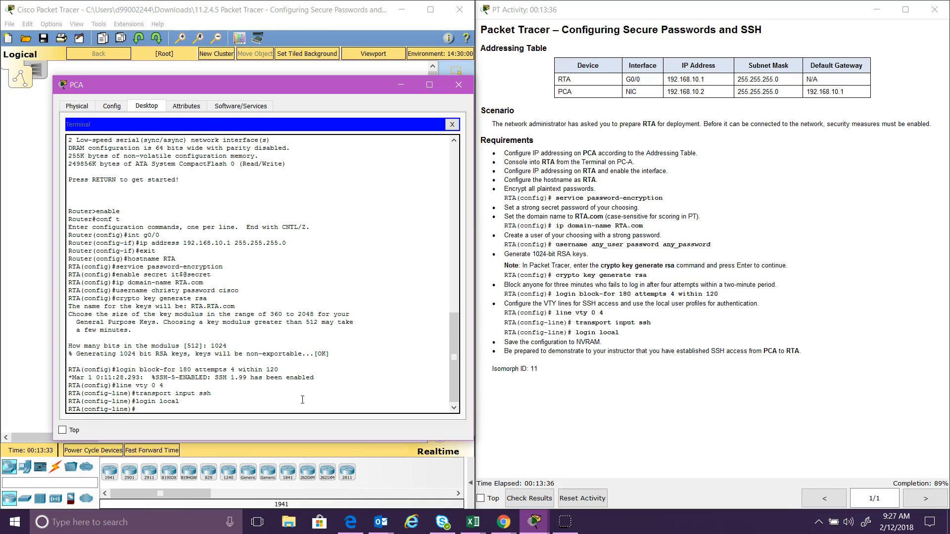
- Try to copy the running configuration to the startup configuration from line configuration mode
text(opy r)
key(BackSpace)
text(run star)
text(t)
key(Return)
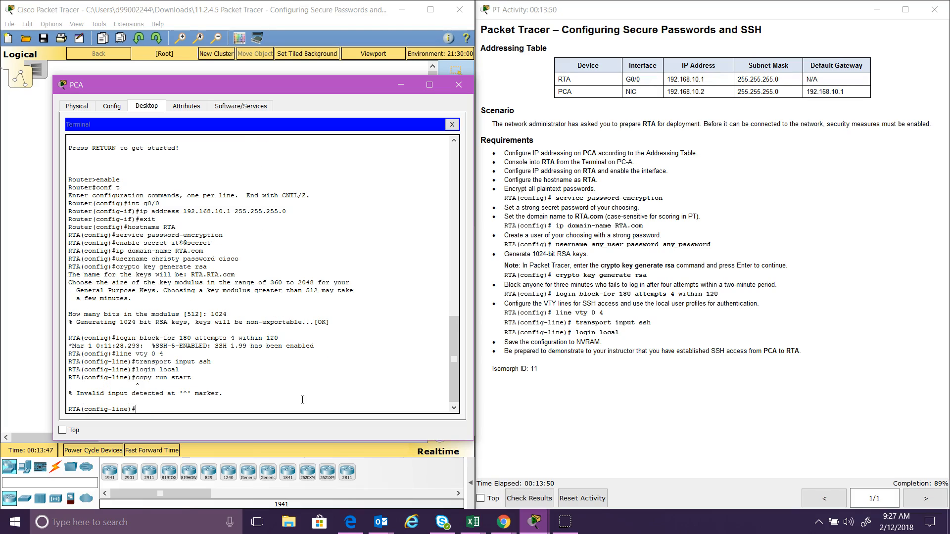
- Leave line configuration mode and try to copy the running configuration to the startup configuration from global configuration mode
text(exit)
key(Return)
text(ex)
key(BackSpace)
key(BackSpace)
text(copy run start)
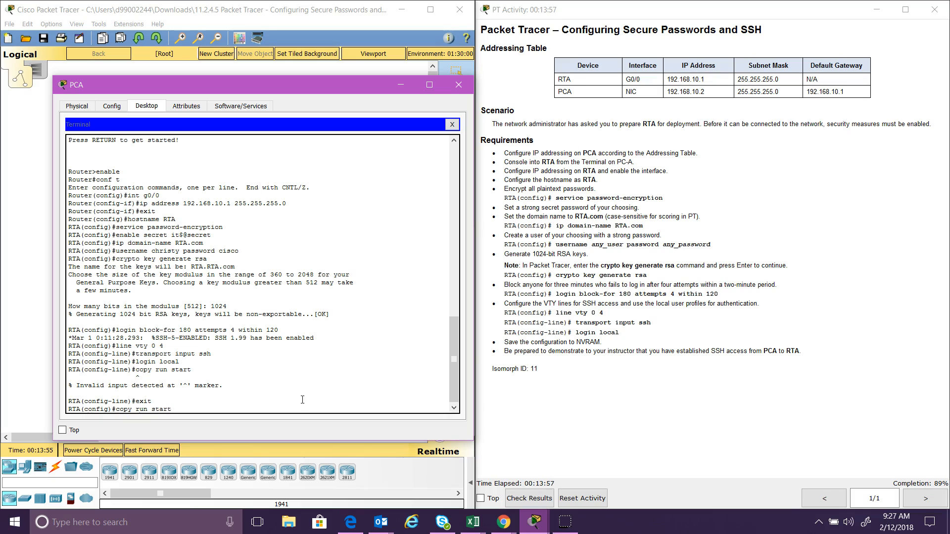
key(Return)
- Return to privileged EXEC mode and save the running configuration under the default destination filename startup-config
text(exit)
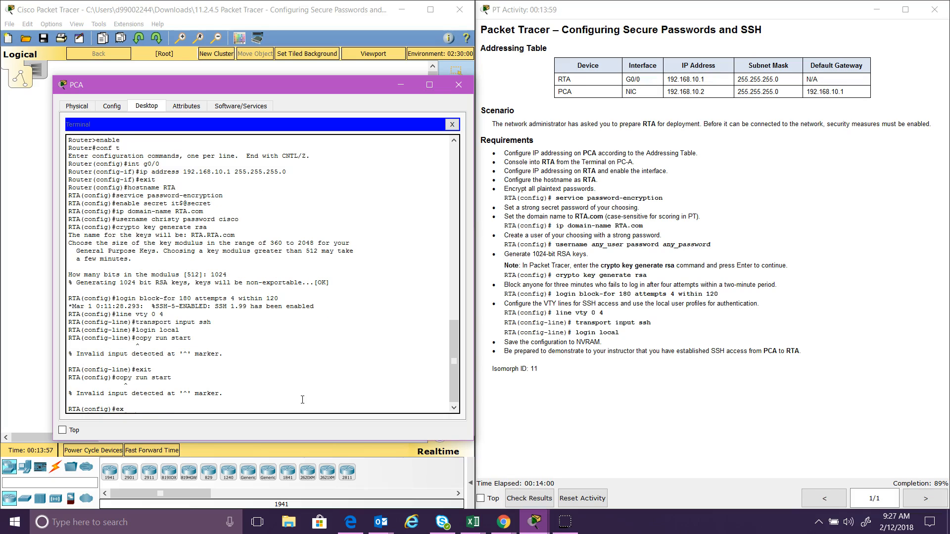
key(Return)
text(copy run start)
key(Return)
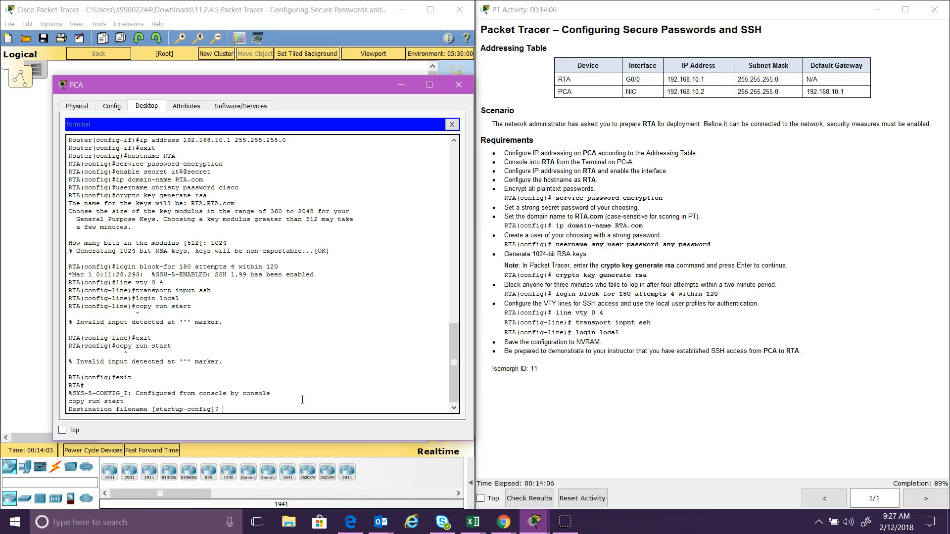
key(Return)
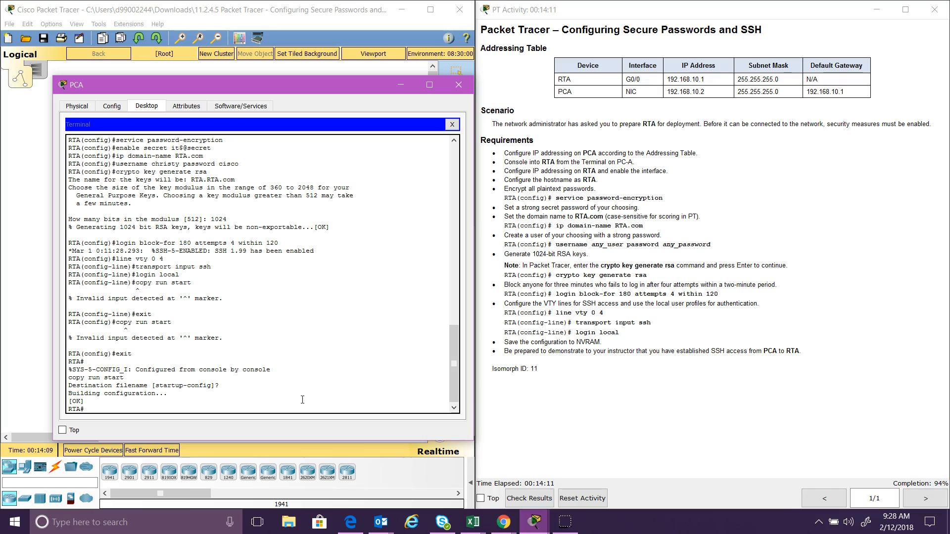
- Check the activity results, examine the status of each assessment item for PCA and RTA, and close the results
click(381, 378)
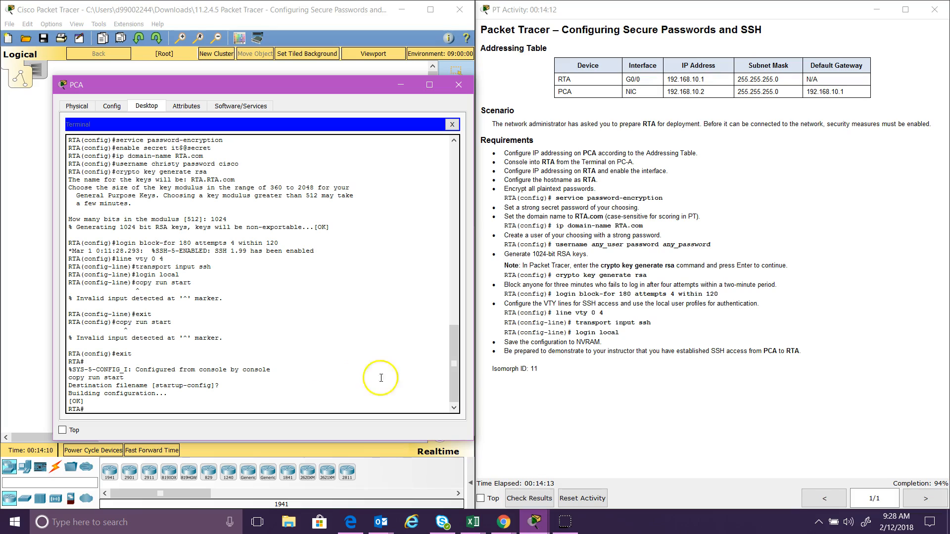
click(573, 417)
click(542, 500)
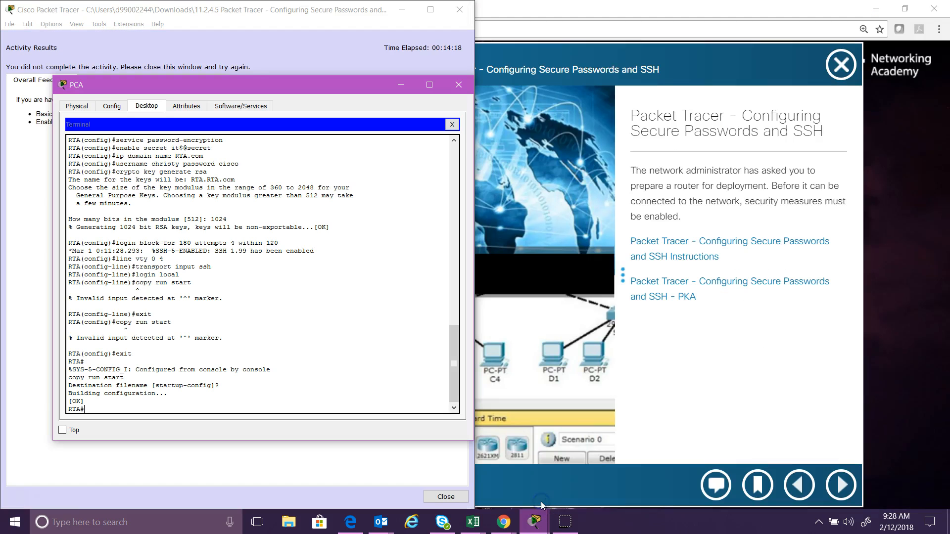
drag(198, 89, 174, 172)
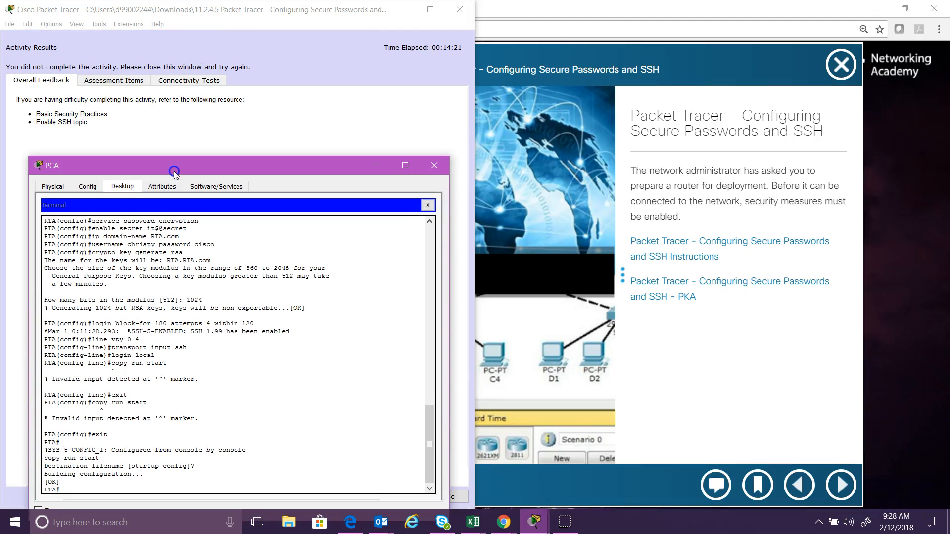
click(117, 84)
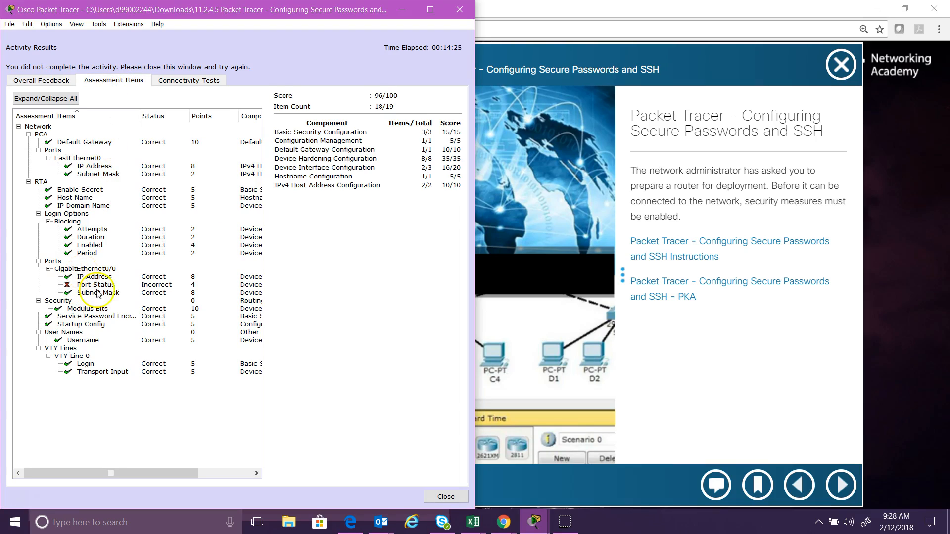
click(531, 528)
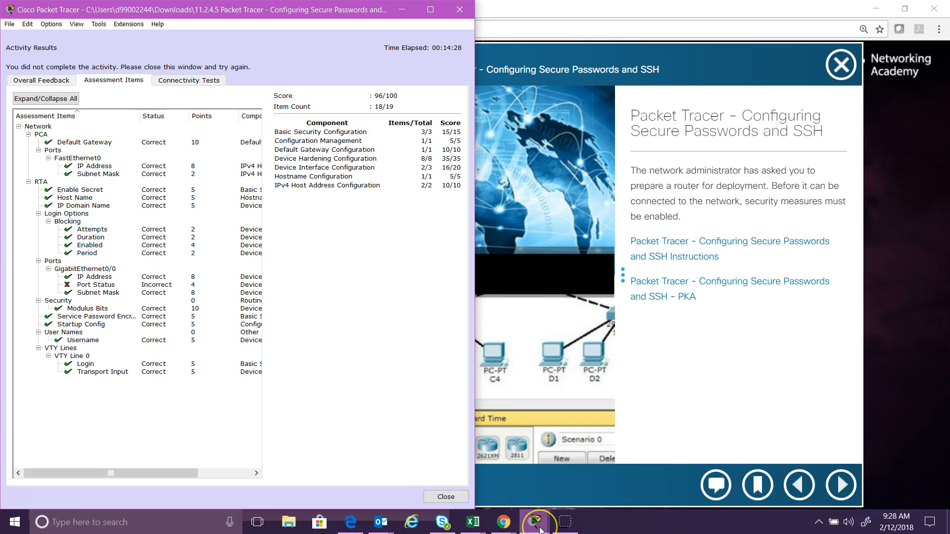
click(461, 10)
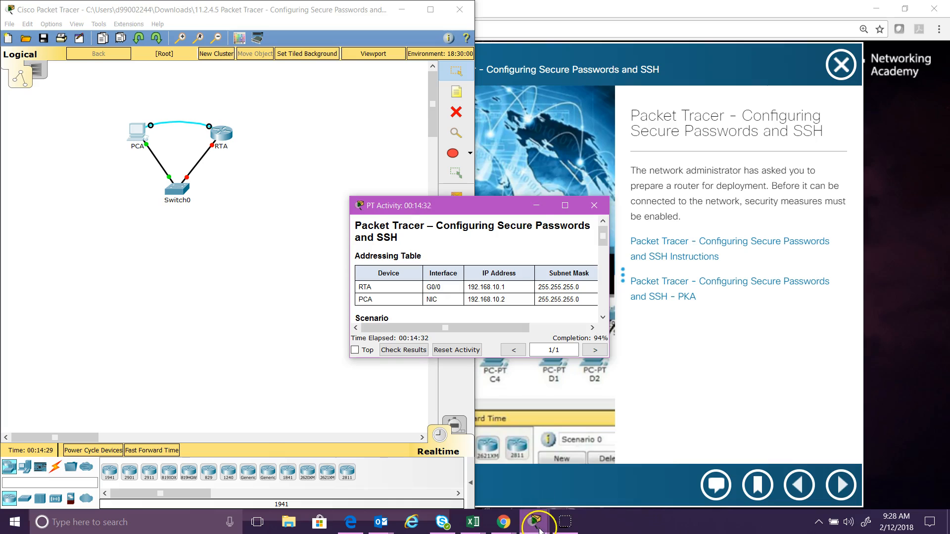
- Return to PCA's terminal session and enable RTA's g0/0 interface with no shut
mouse_move(536, 514)
mouse_move(410, 470)
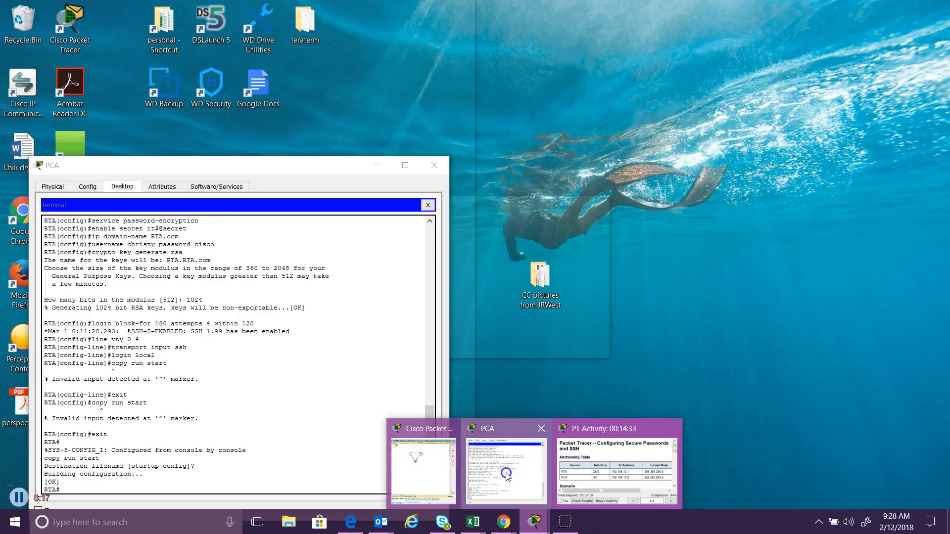
click(505, 470)
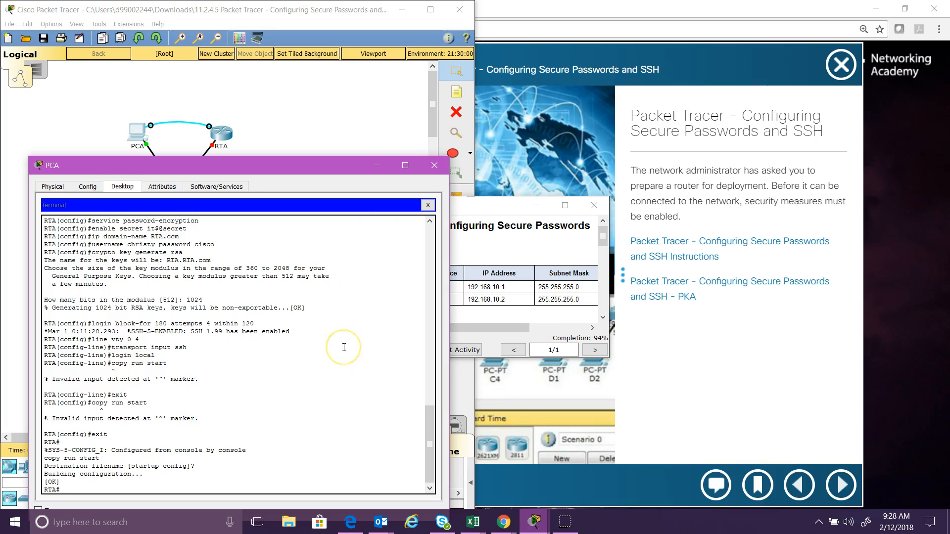
text(conf)
text( t)
key(Return)
text(int g0/)
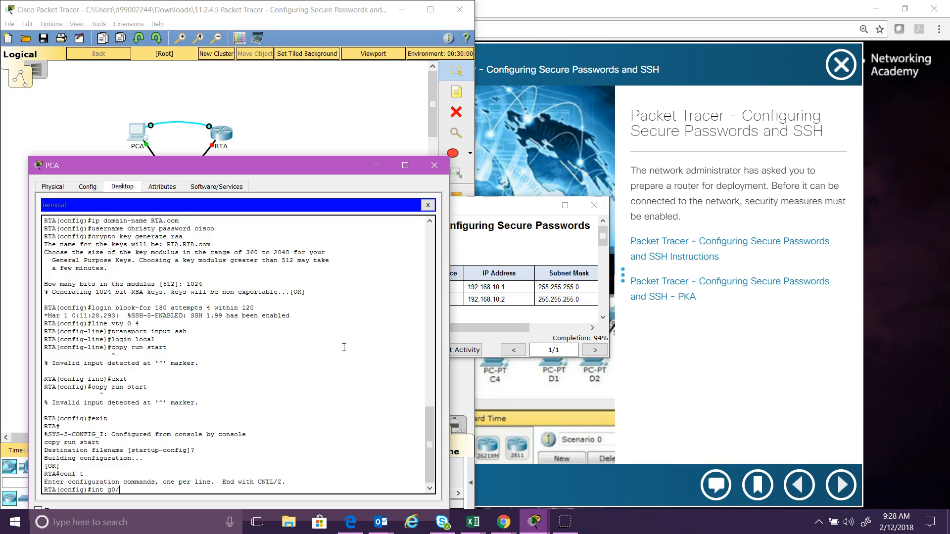
text(0)
key(Return)
text(no shut)
key(Return)
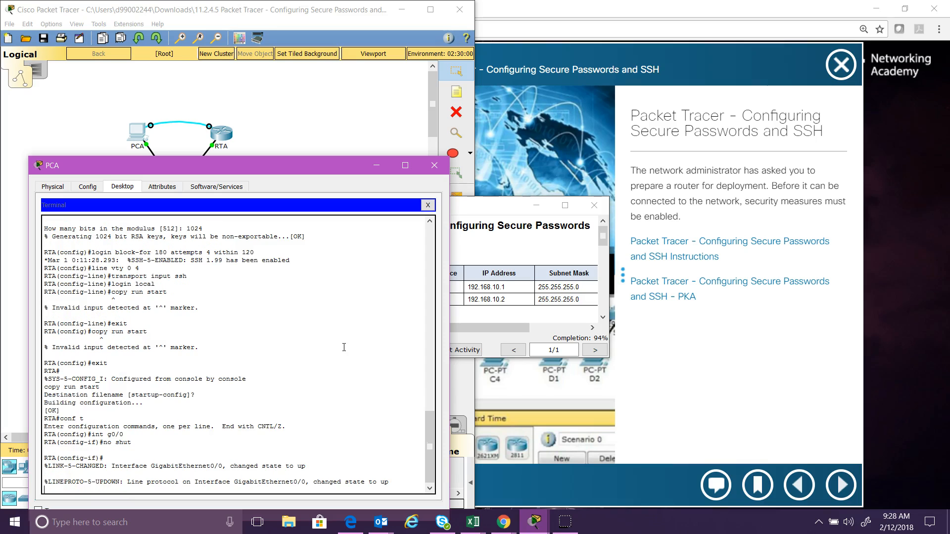
- Exit interface and global configuration modes on RTA to return to privileged EXEC mode
text(exit)
key(Return)
text(exit)
key(Return)
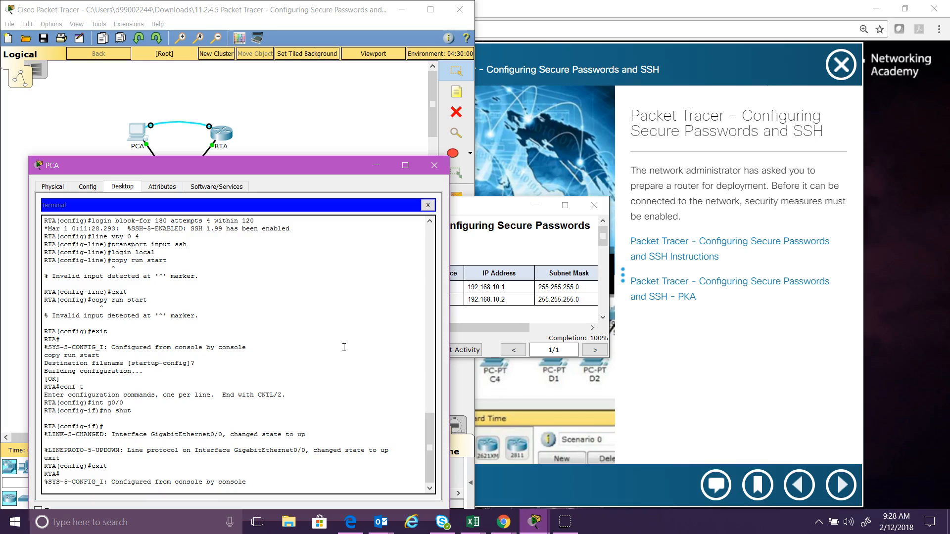
- Close the PCA window and tile the activity instructions beside the network topology
click(434, 166)
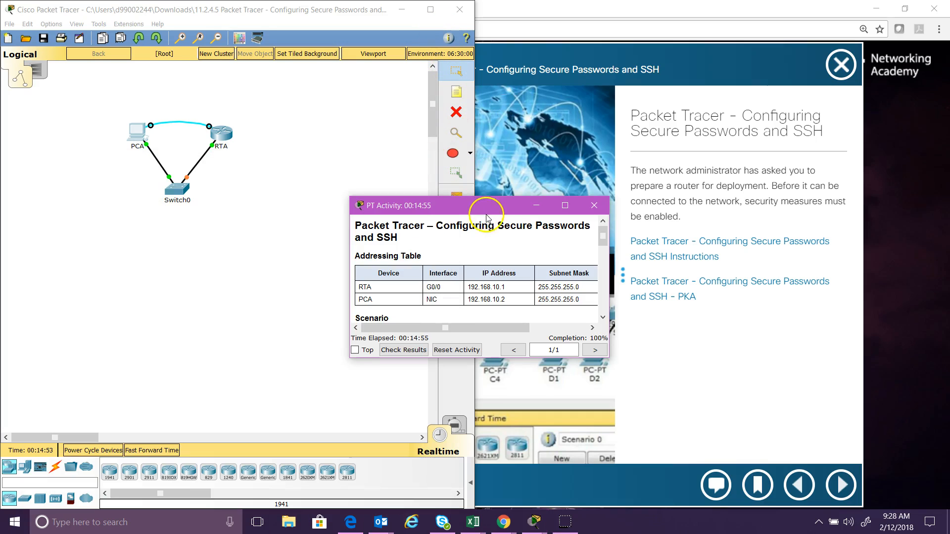
drag(497, 206, 949, 131)
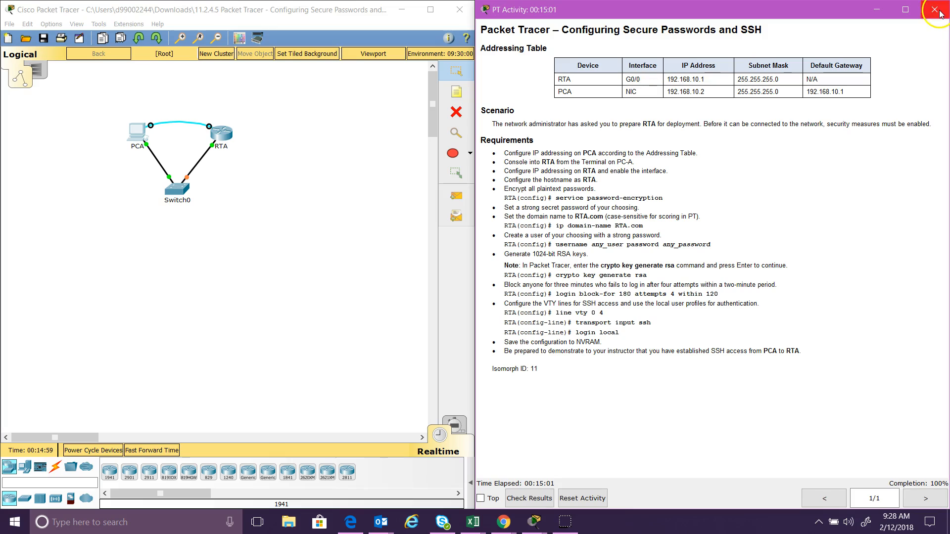
click(527, 509)
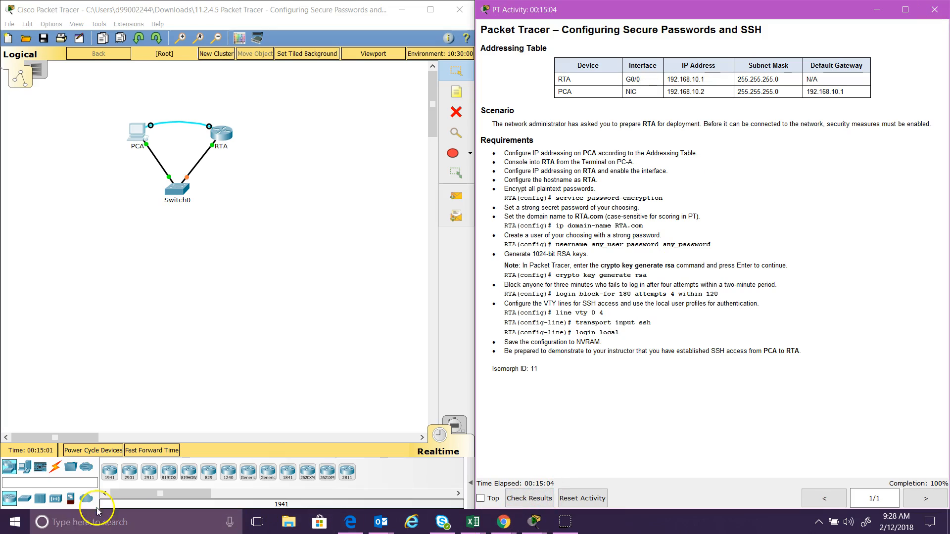